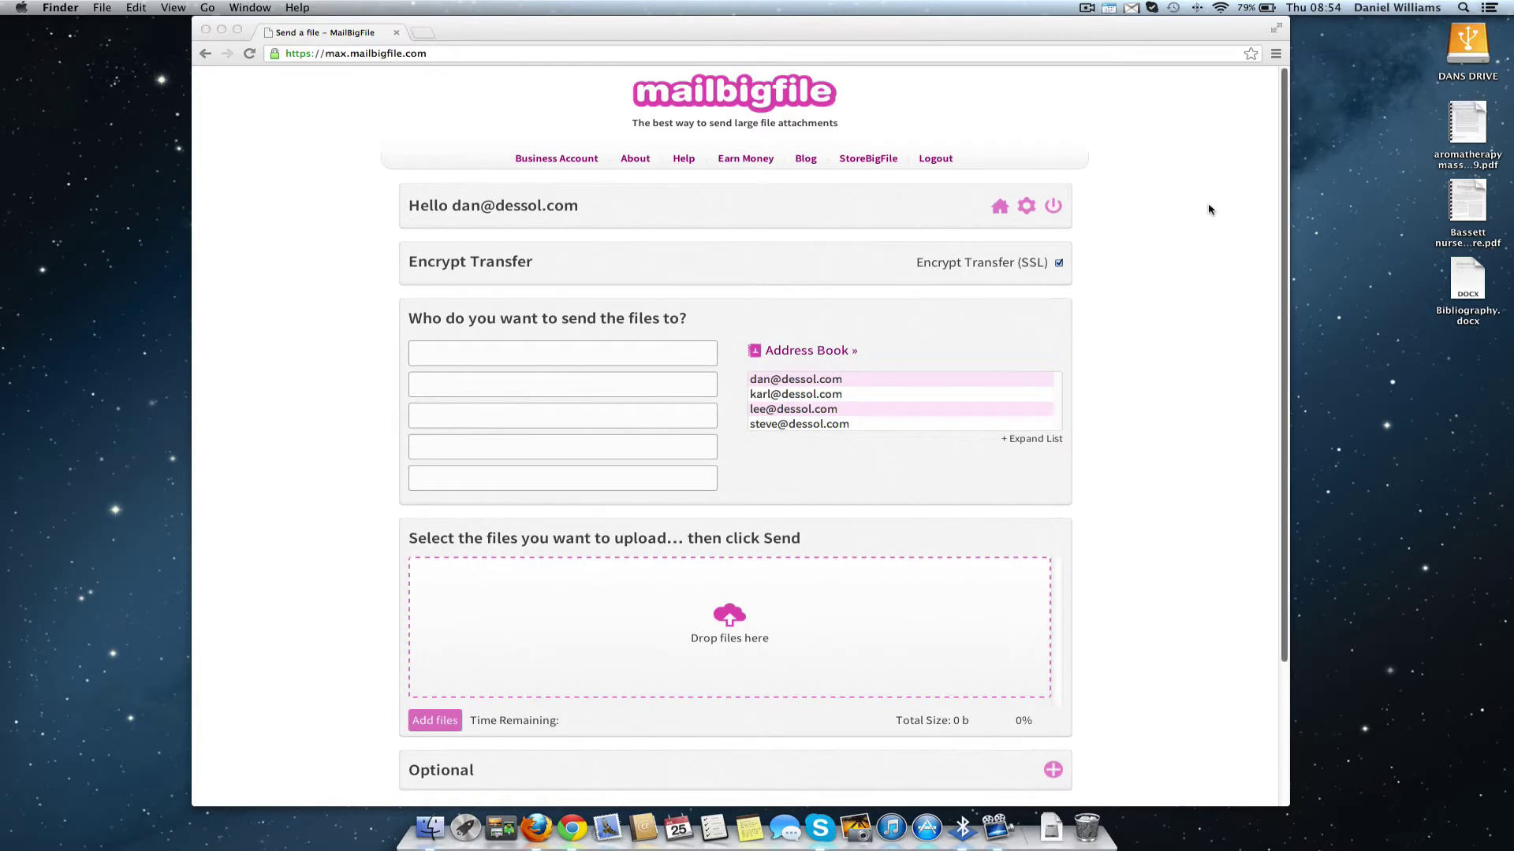
pyautogui.scroll(-3, 1209, 210)
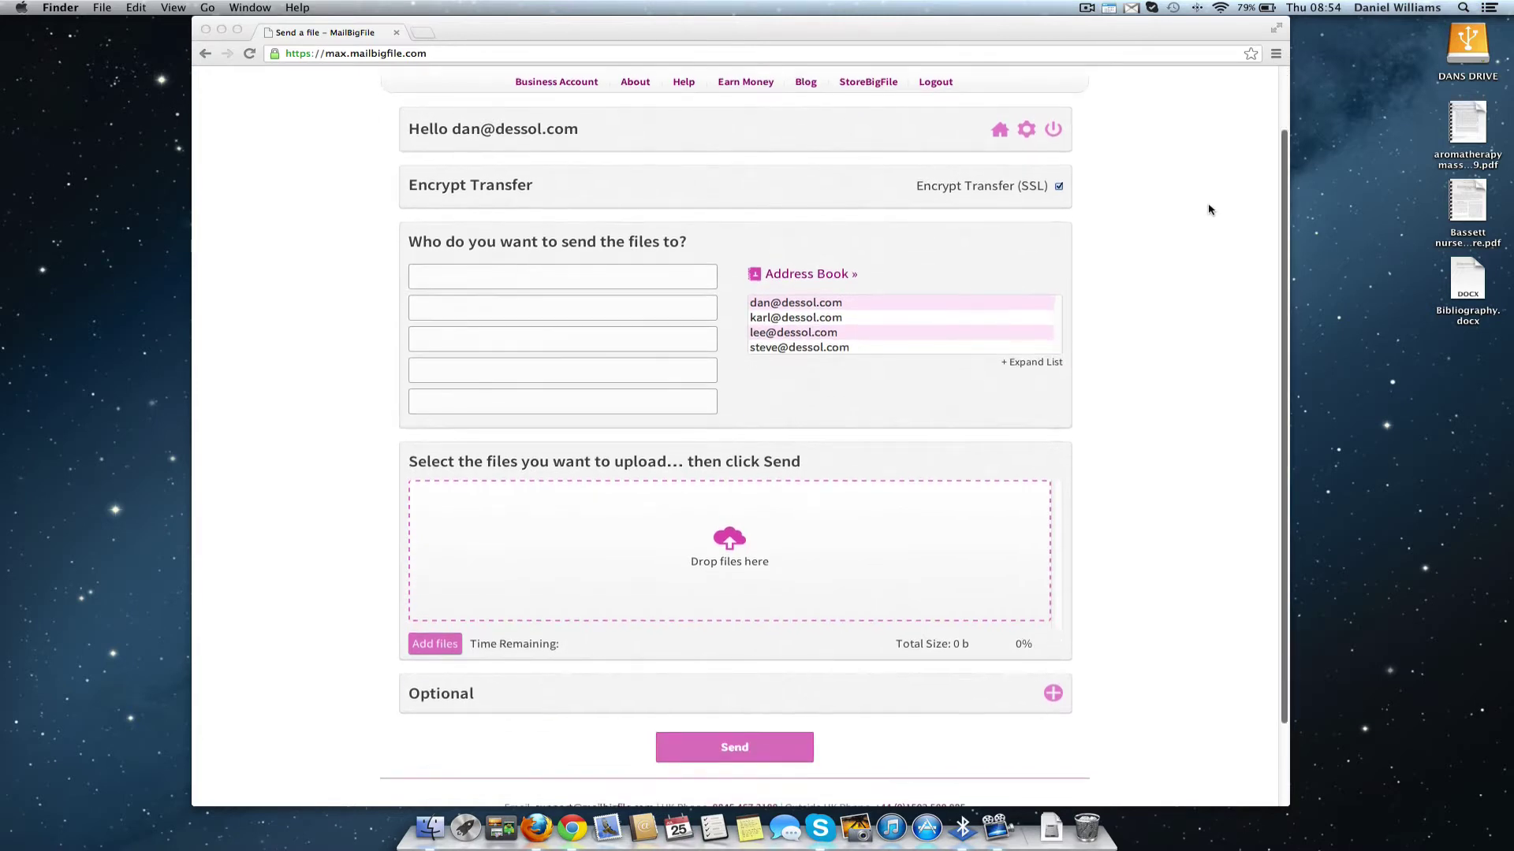
pyautogui.scroll(3, 1208, 210)
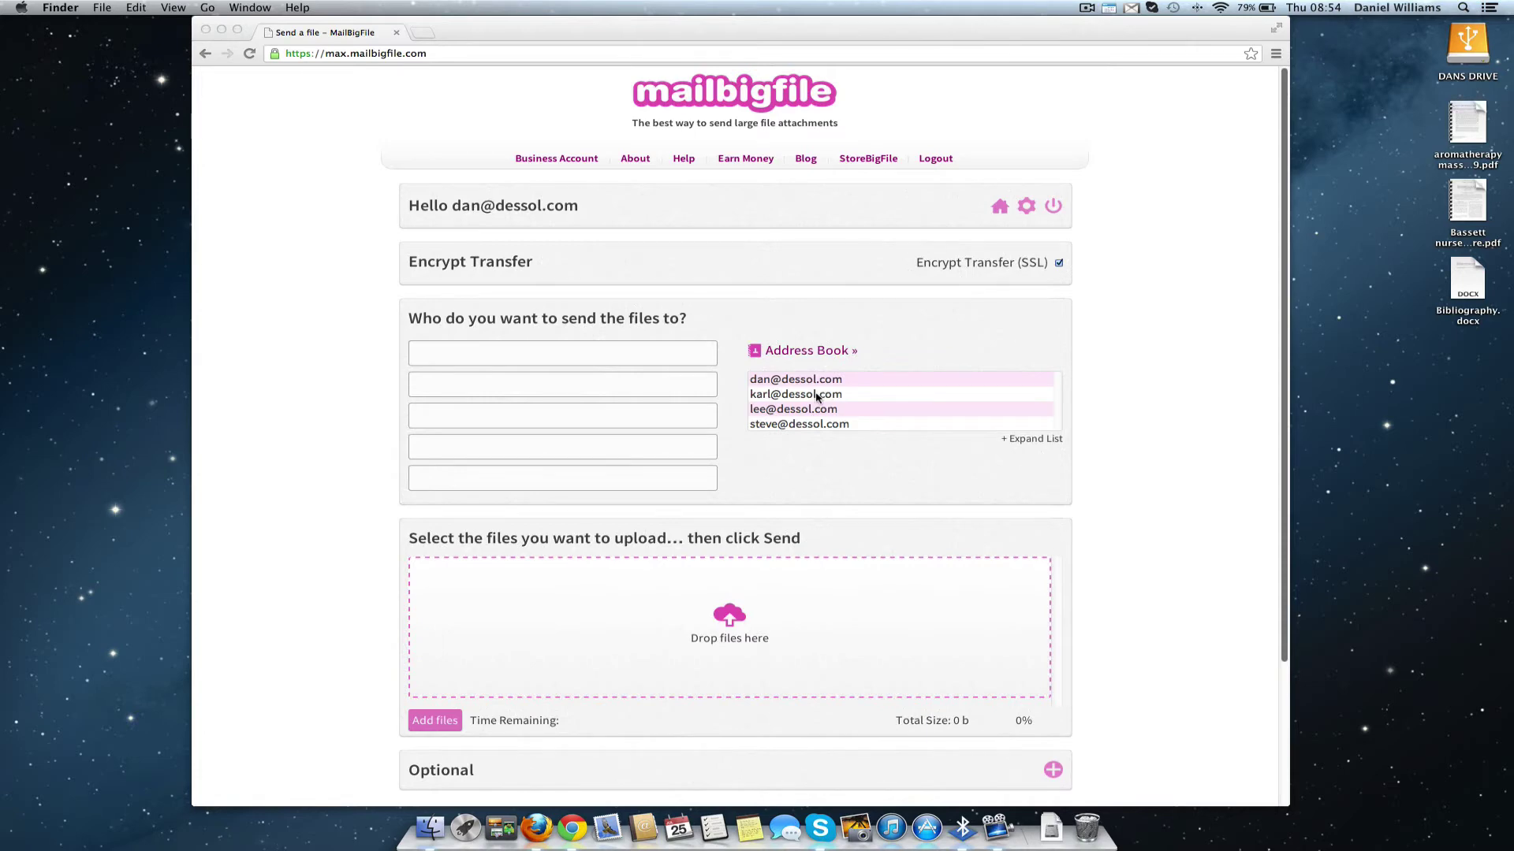
# Fill the first recipient box with the second Address Book contact and scroll down.
pyautogui.click(816, 395)
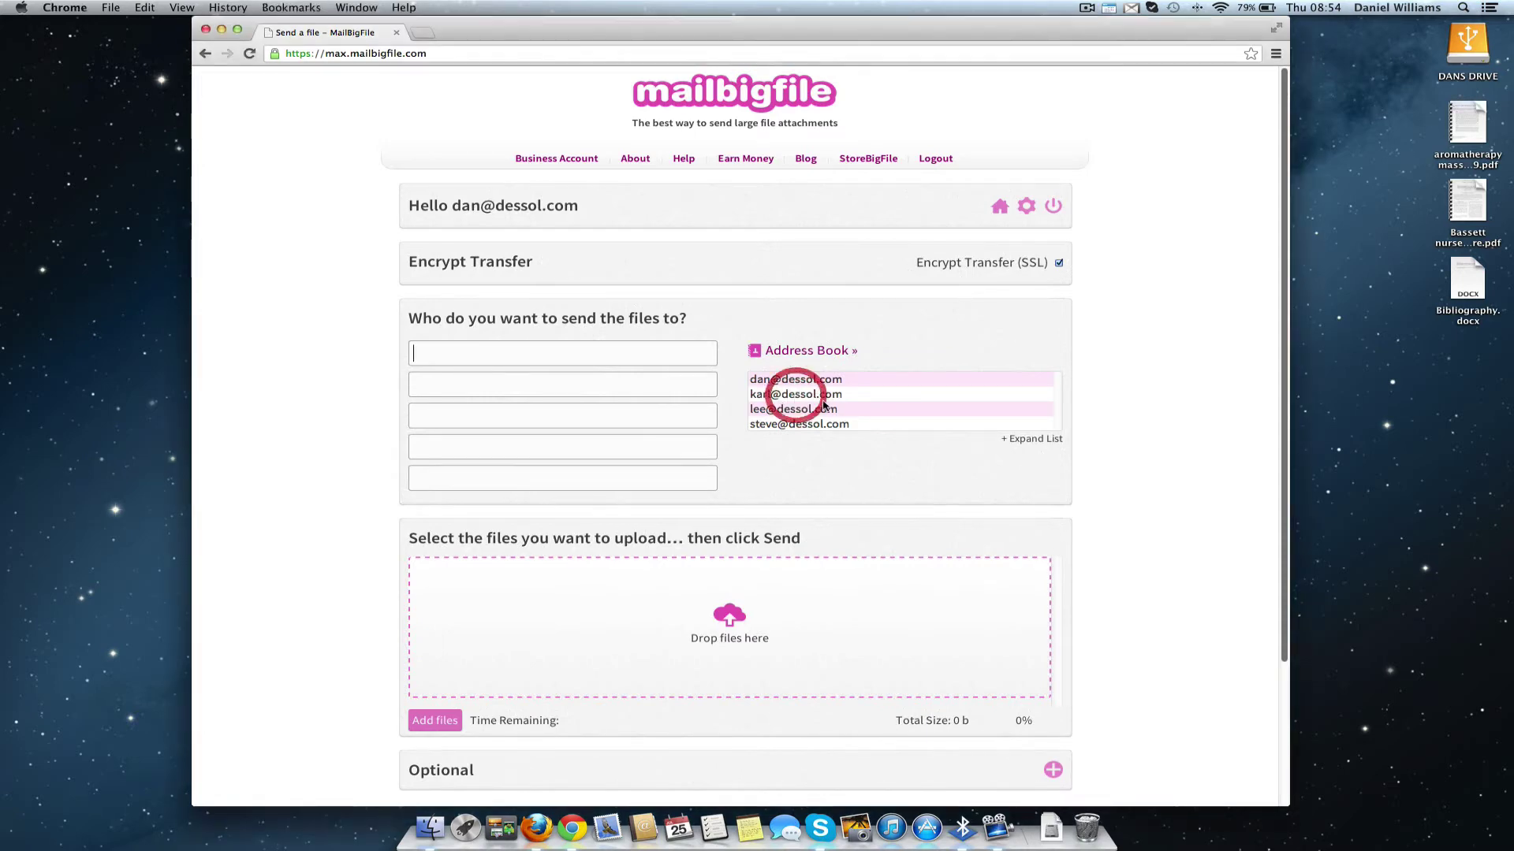
pyautogui.click(816, 396)
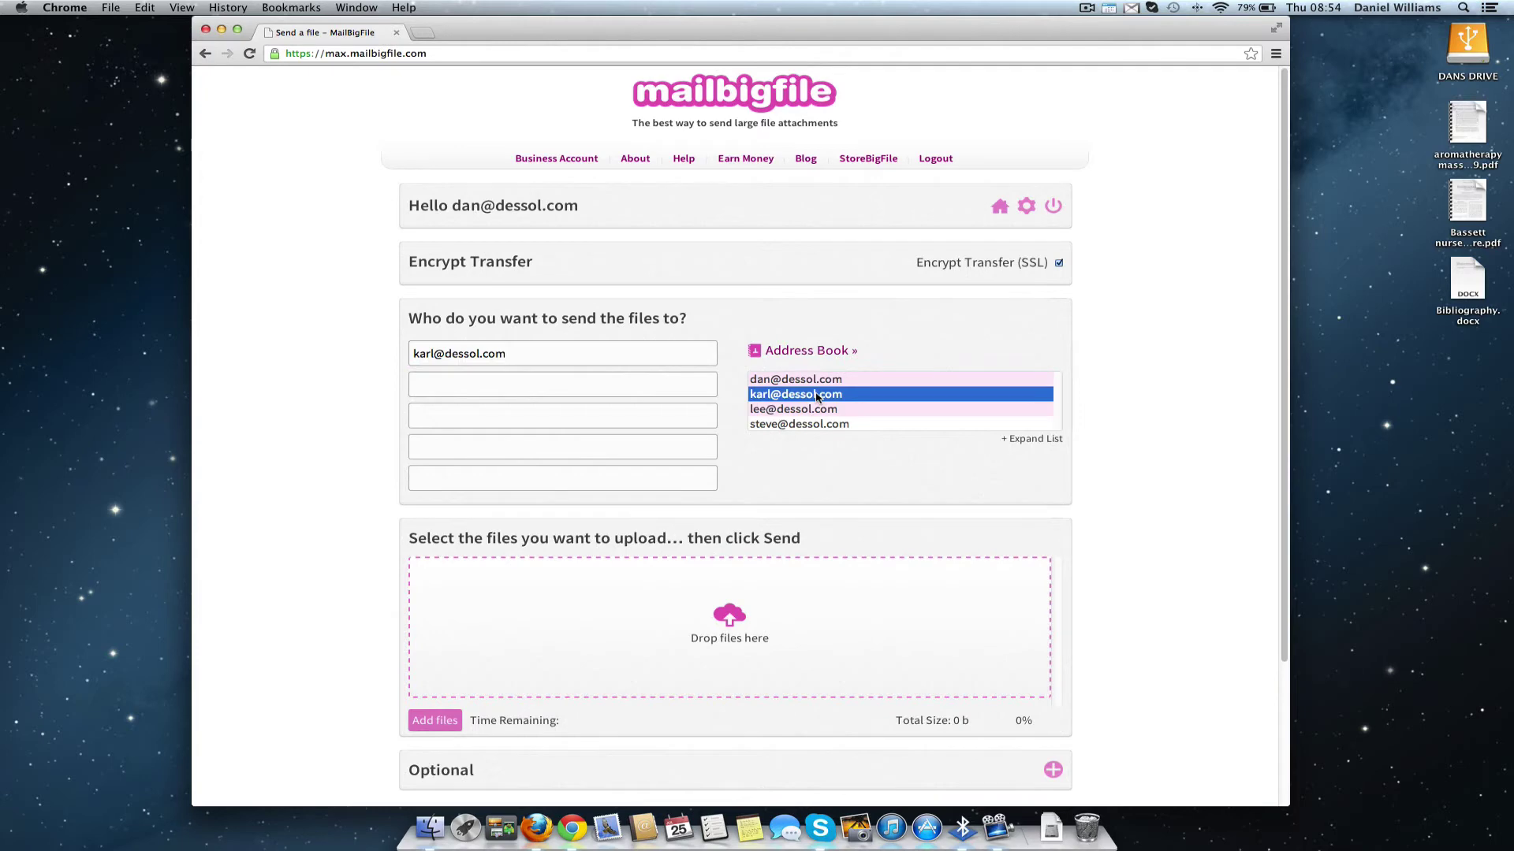
pyautogui.click(612, 391)
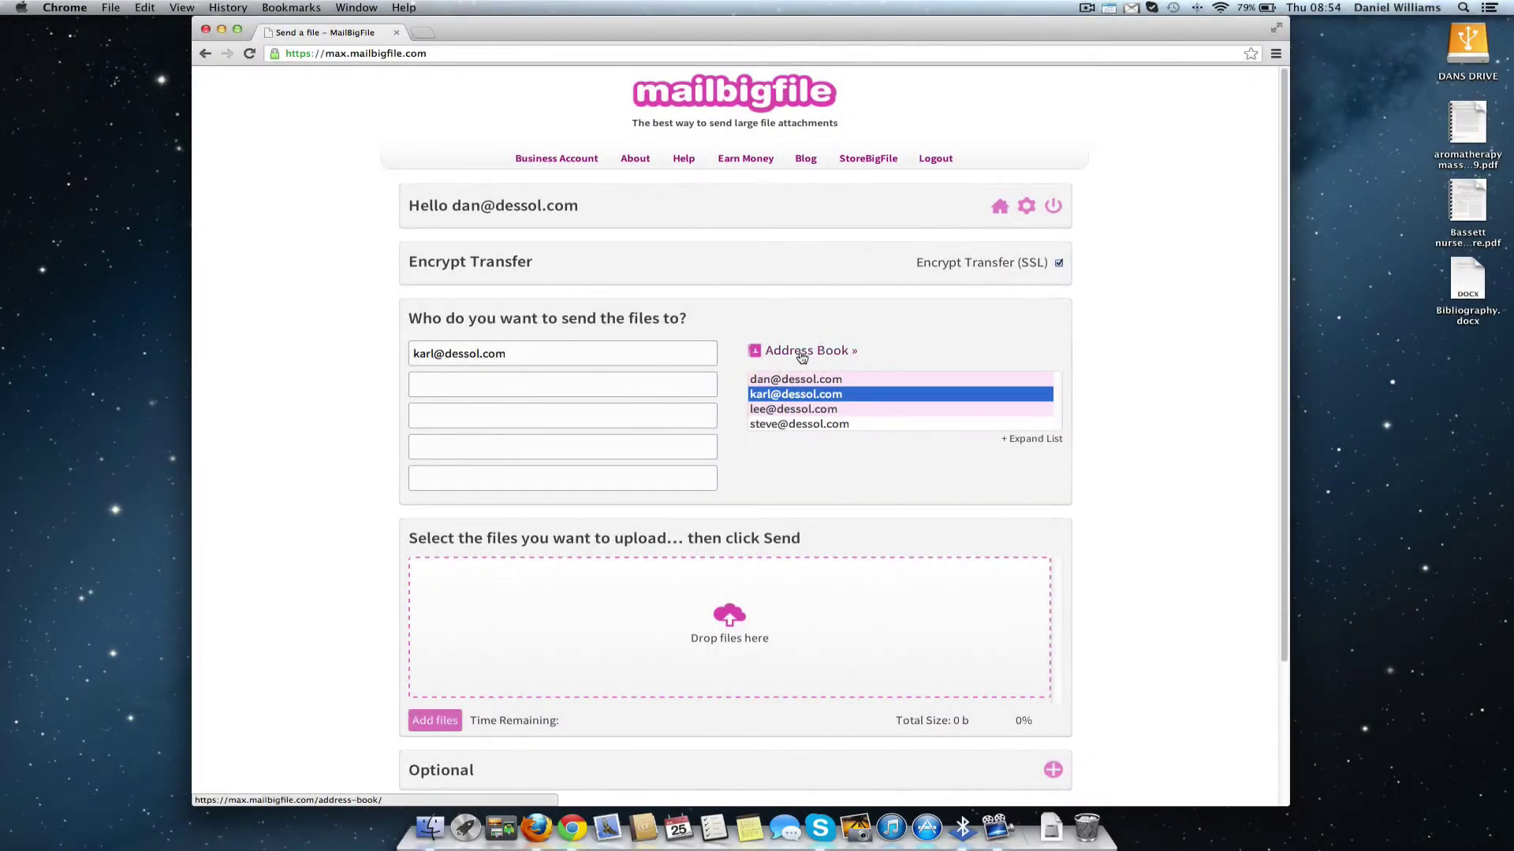
pyautogui.click(804, 350)
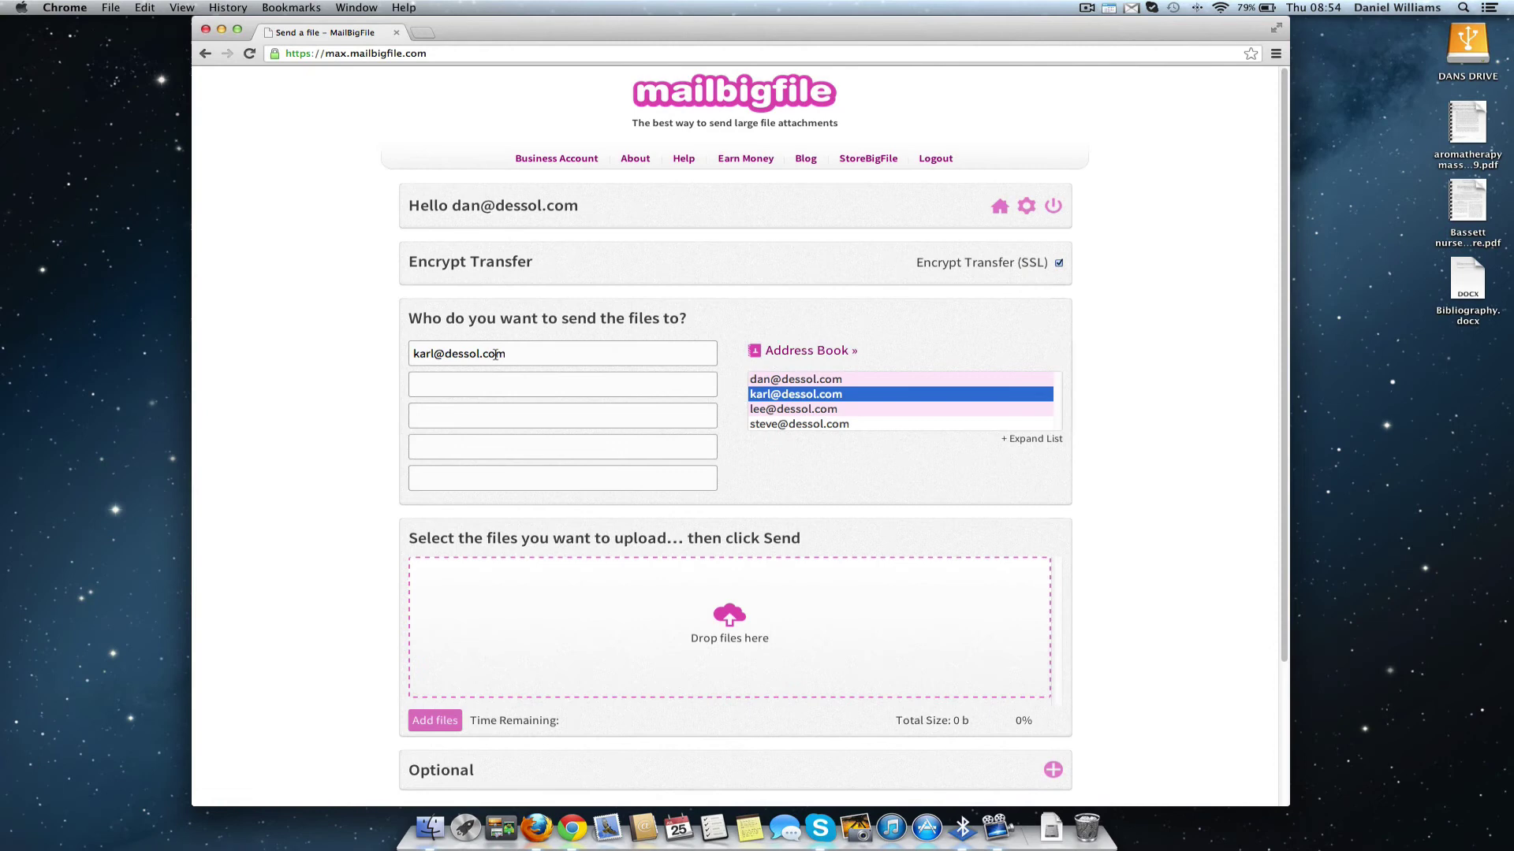
pyautogui.scroll(-5, 569, 565)
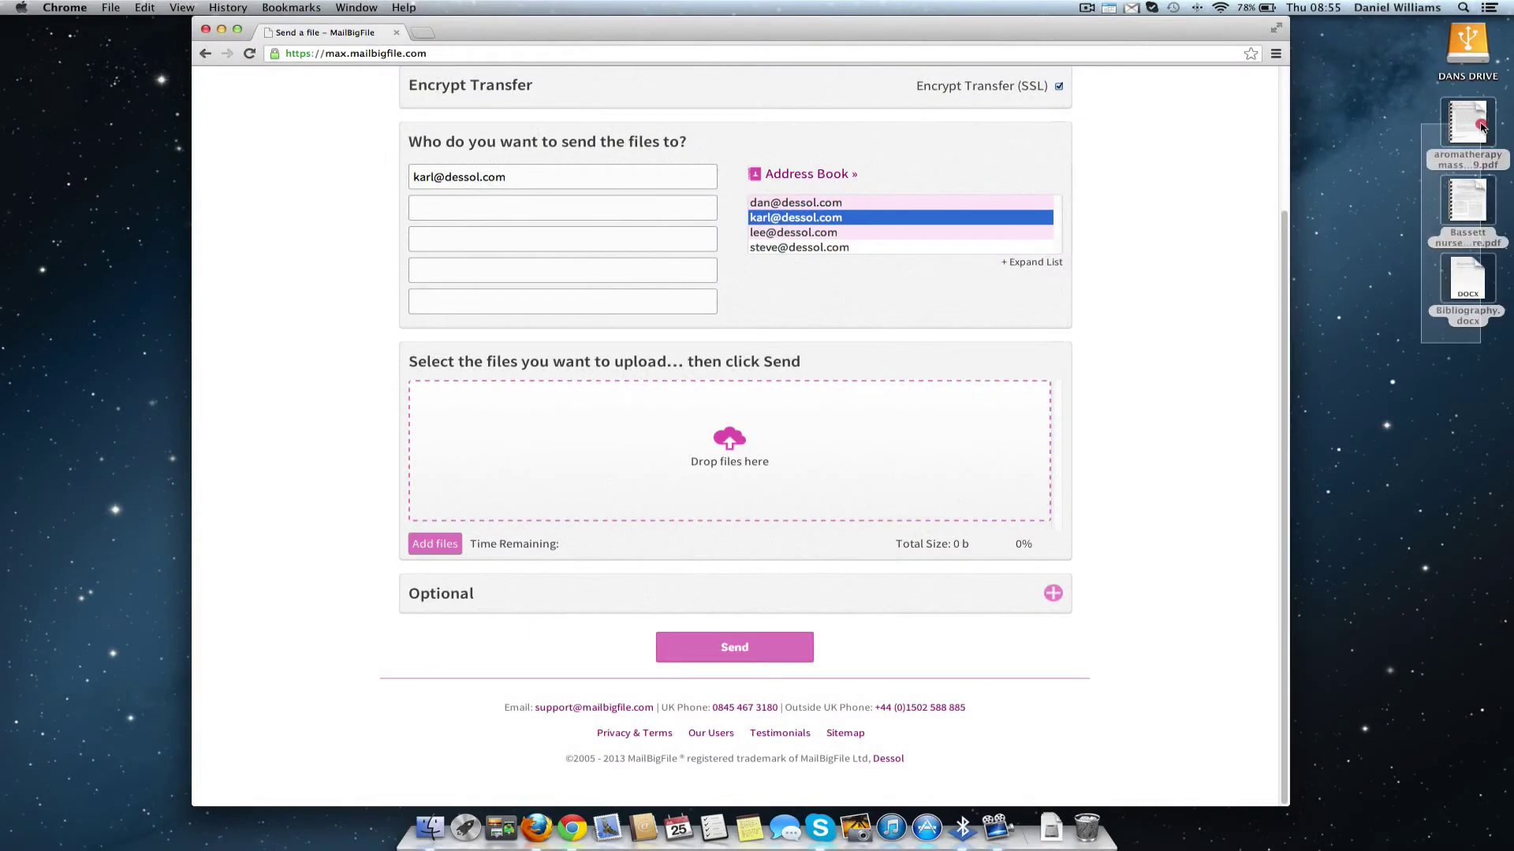
# Drag the three PDF and DOCX files from the desktop onto the drop area.
pyautogui.moveTo(1481, 124)
pyautogui.mouseDown()
pyautogui.moveTo(1059, 263)
pyautogui.moveTo(844, 440)
pyautogui.mouseUp()
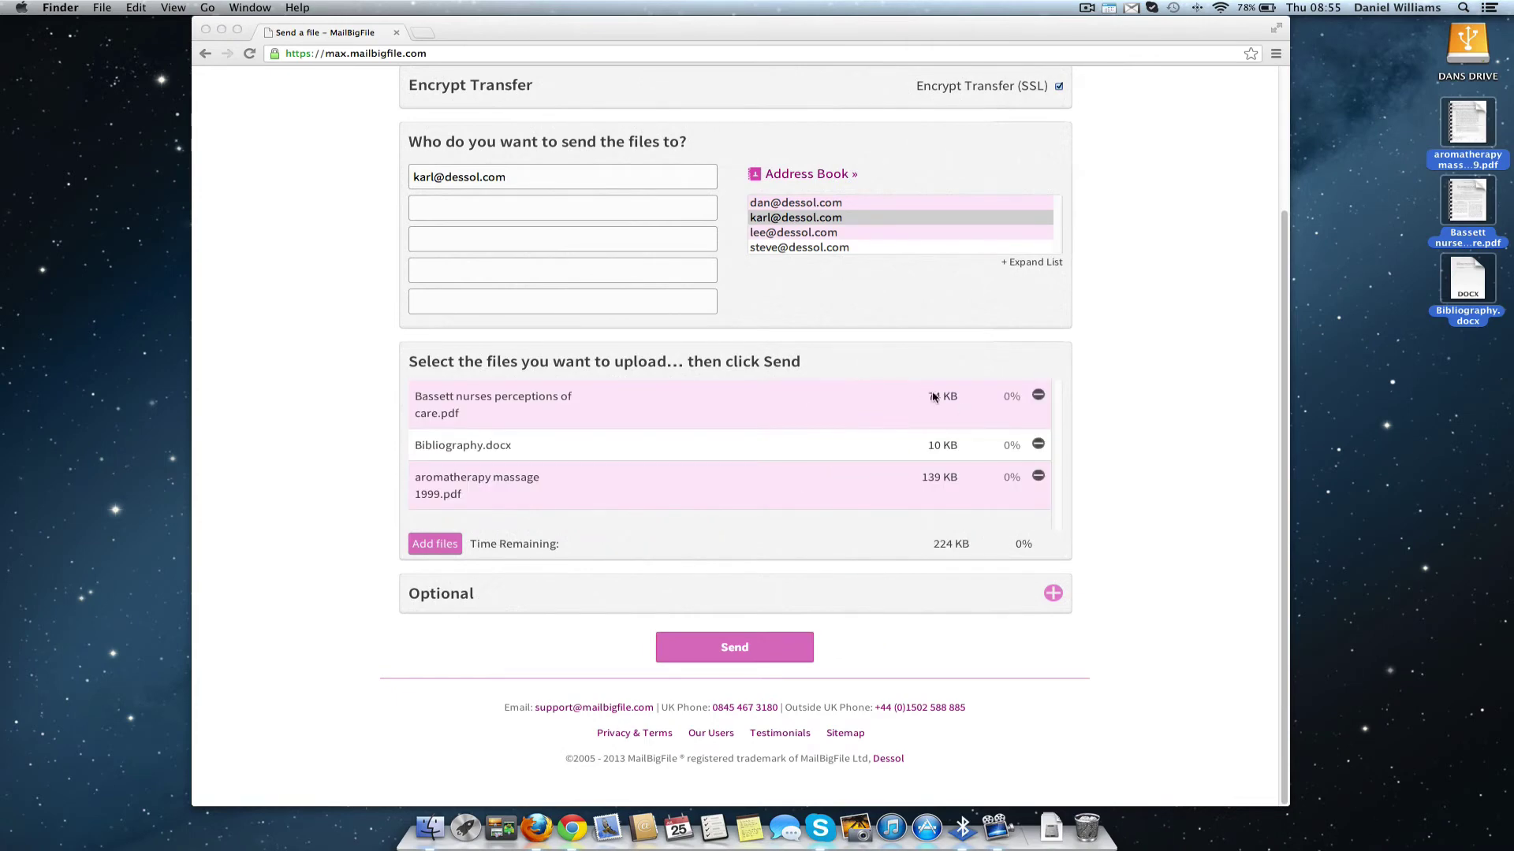
# Expand the Optional settings and start the message 'Here are the files your after.'.
pyautogui.click(1053, 593)
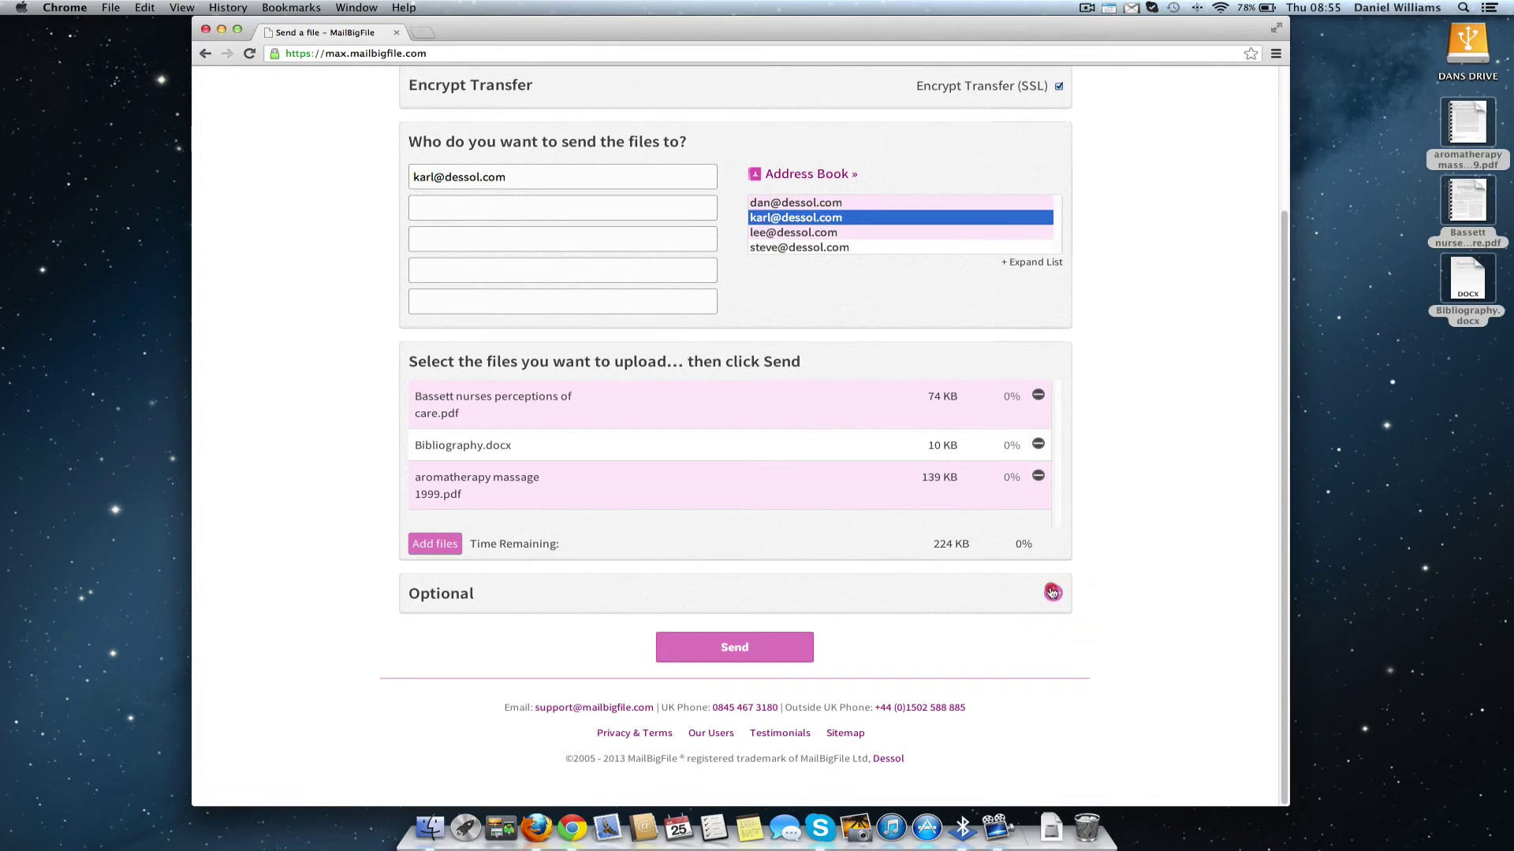
pyautogui.scroll(-1, 571, 621)
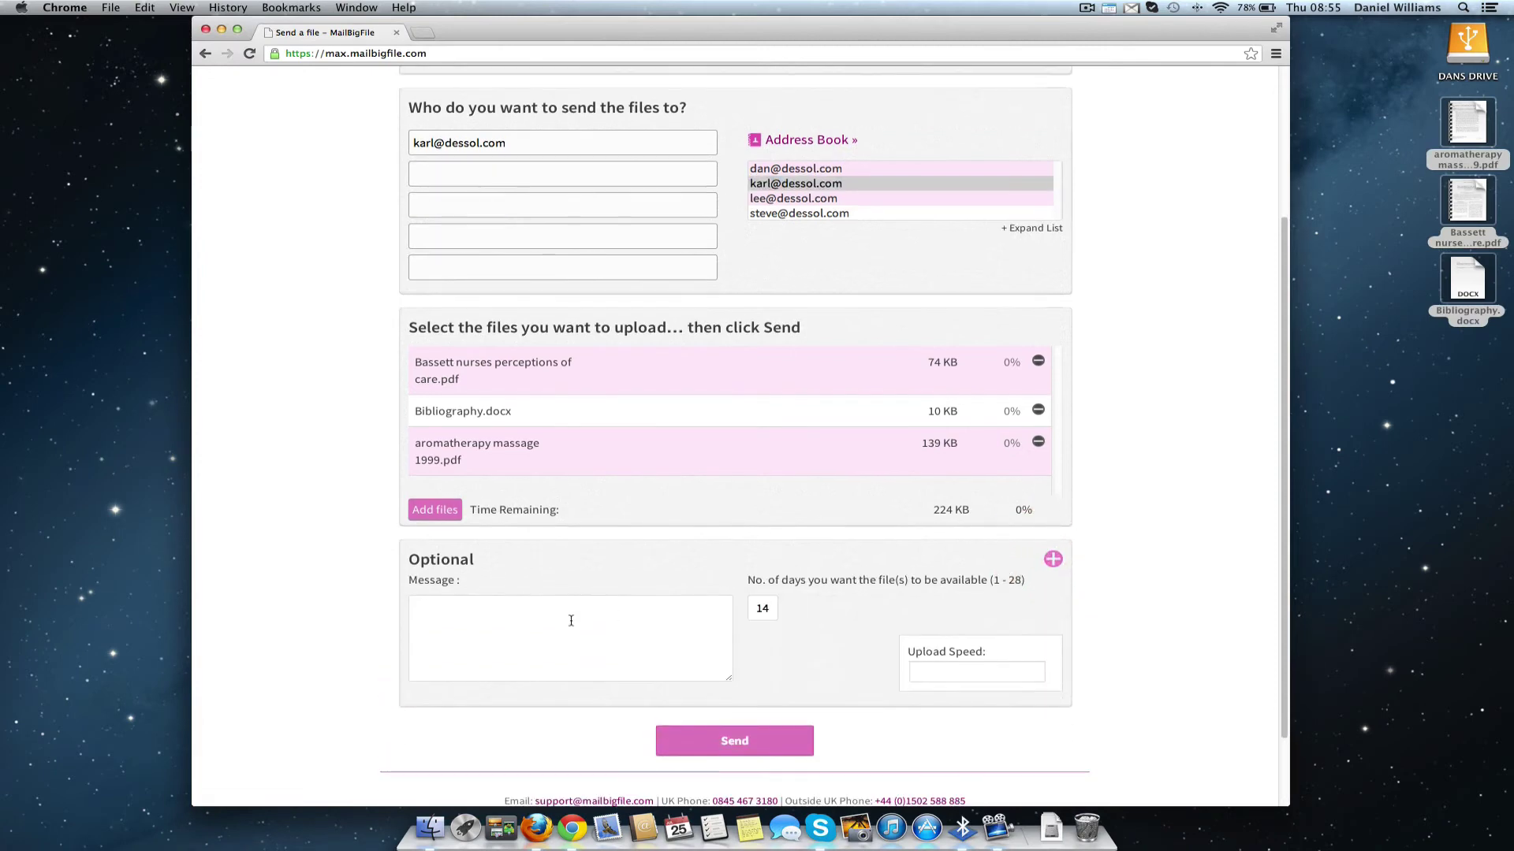
pyautogui.click(570, 620)
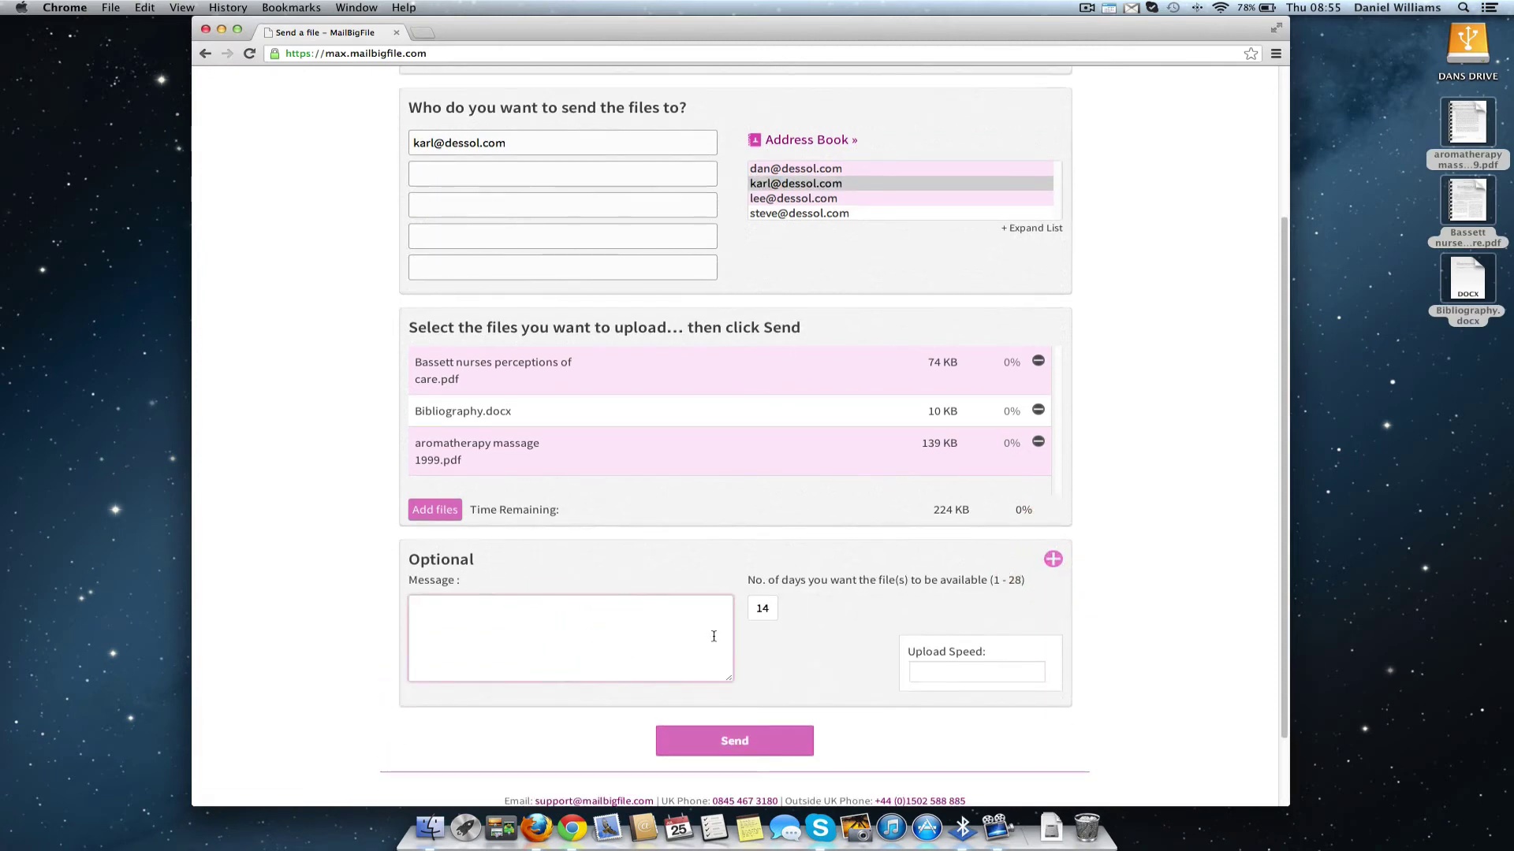
pyautogui.write('Here ')
pyautogui.write('are the ')
pyautogui.write('files ')
pyautogui.write('your aft')
pyautogui.write('er.  ')
pyautogui.write('Dan')
# Send the transfer and wait for the thank-you page with short links.
pyautogui.click(721, 741)
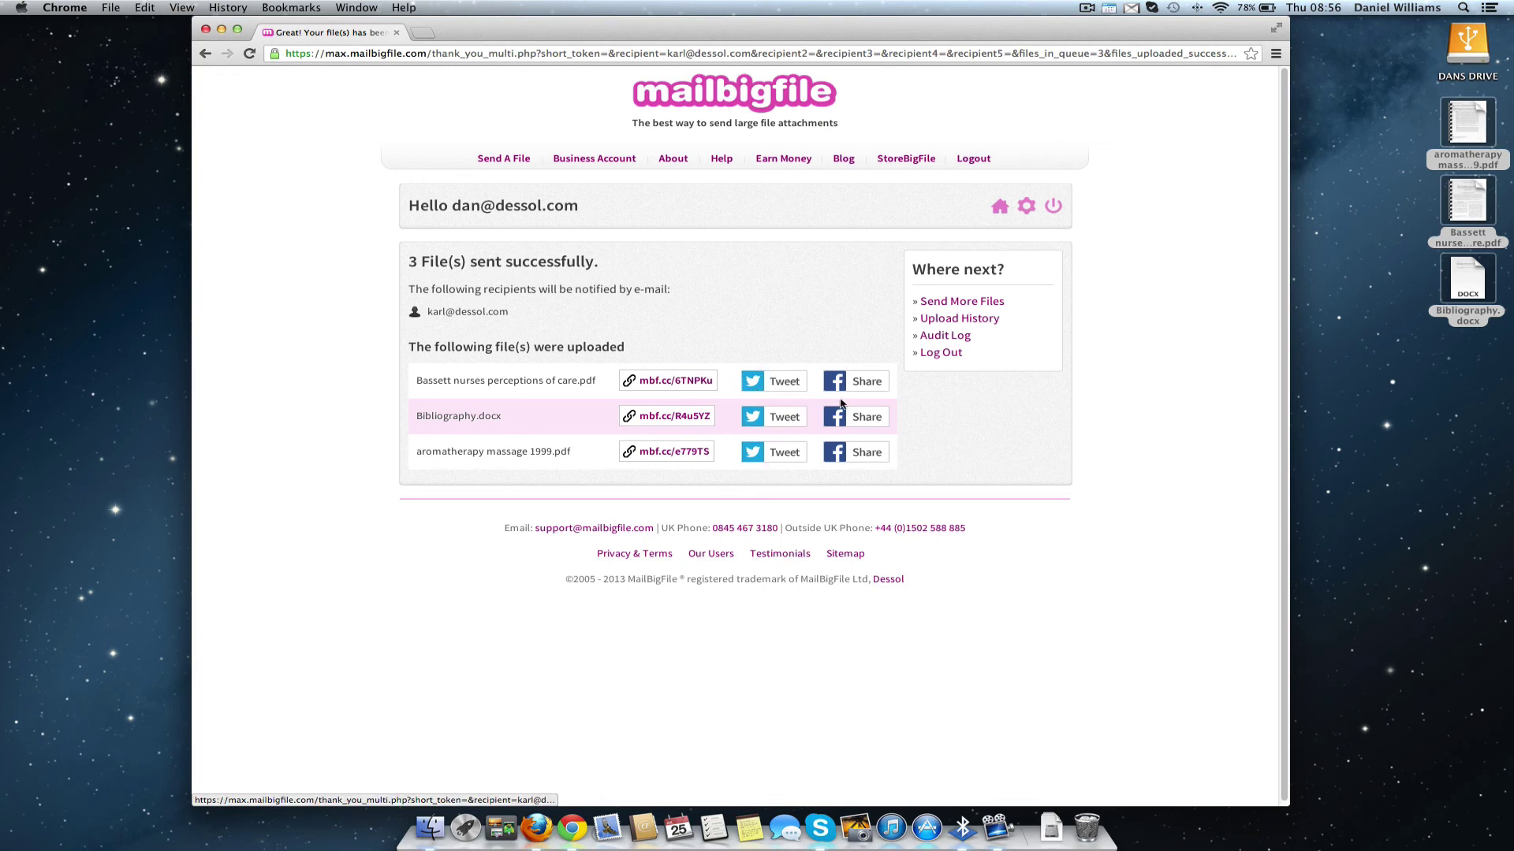
# Open the mbf.cc link for Bassett nurses perceptions of care.pdf in a new tab.
pyautogui.click(684, 380)
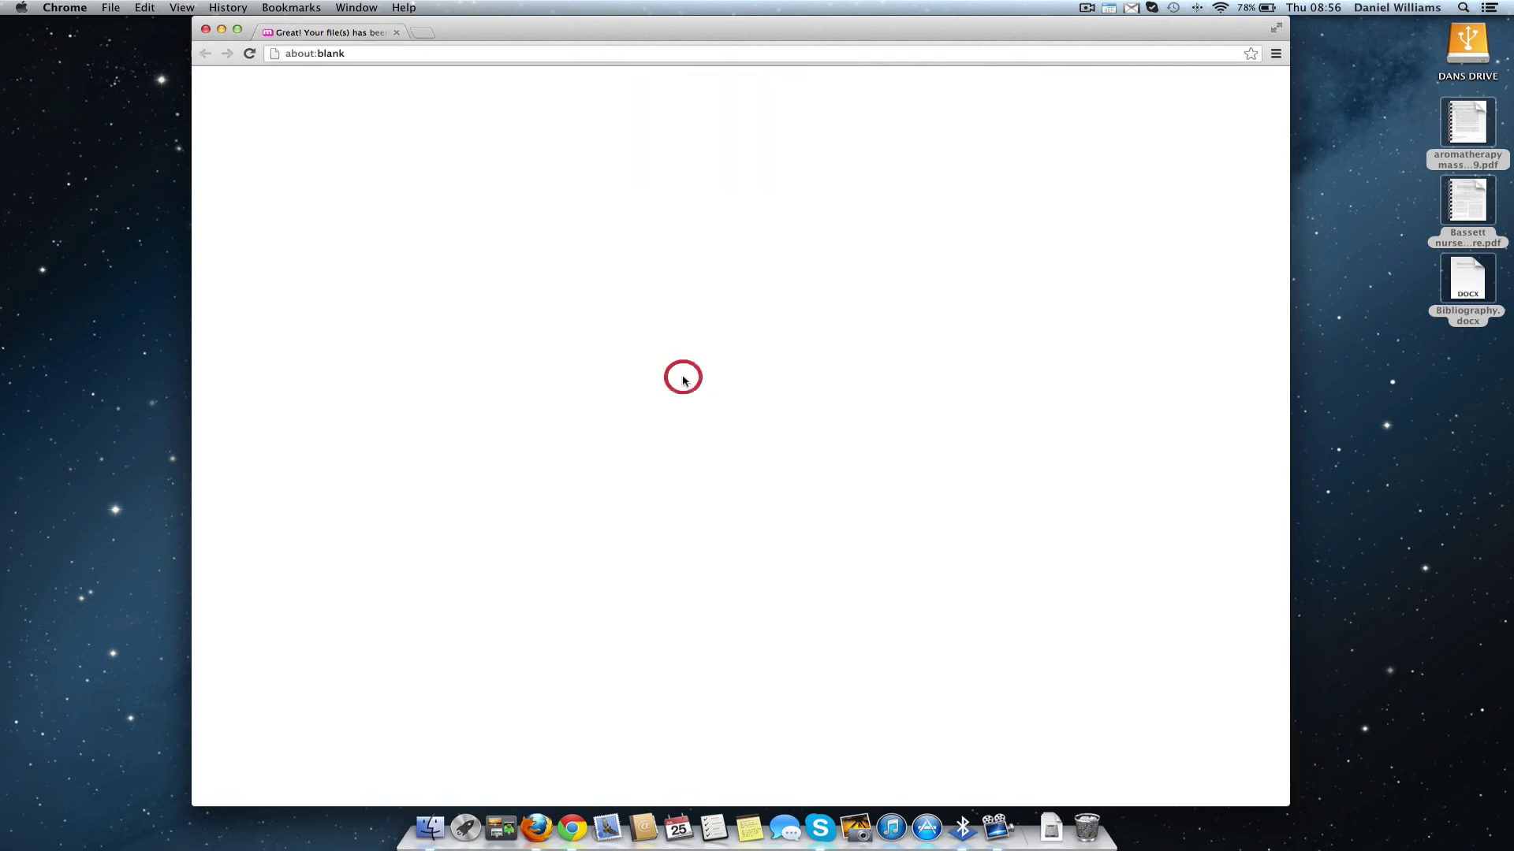